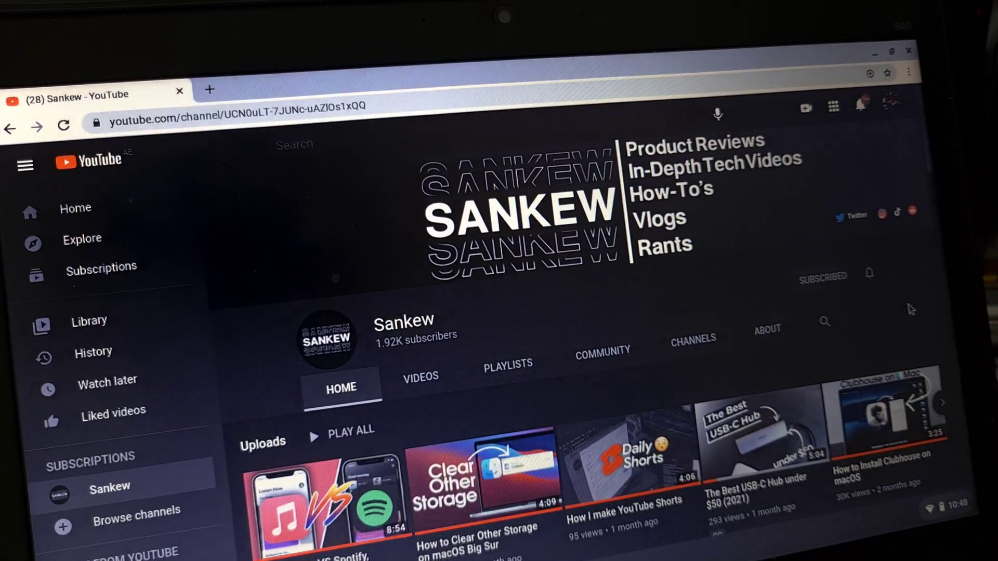
pyautogui.scroll(-5, 733, 302)
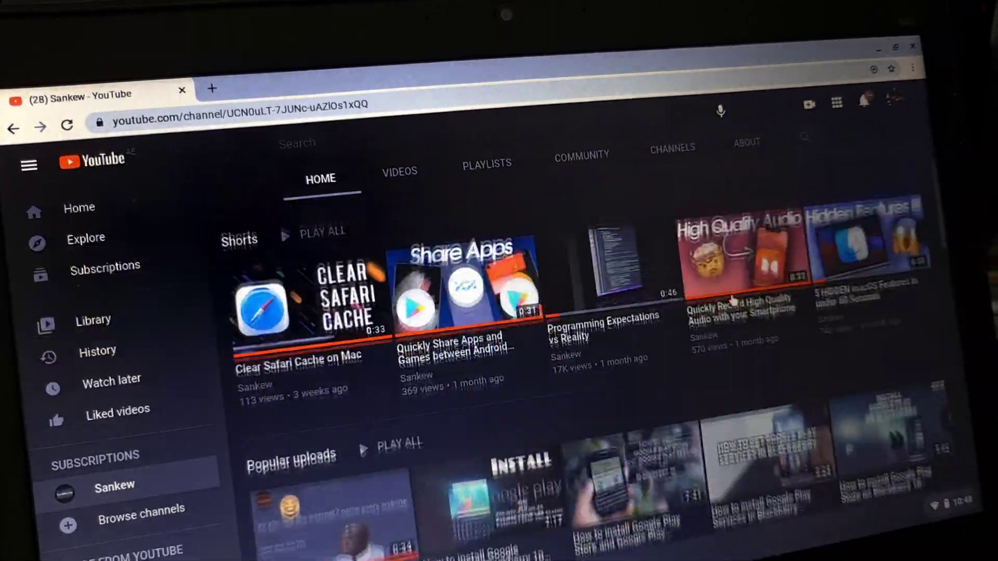
pyautogui.scroll(-4, 733, 302)
pyautogui.scroll(-4, 733, 302)
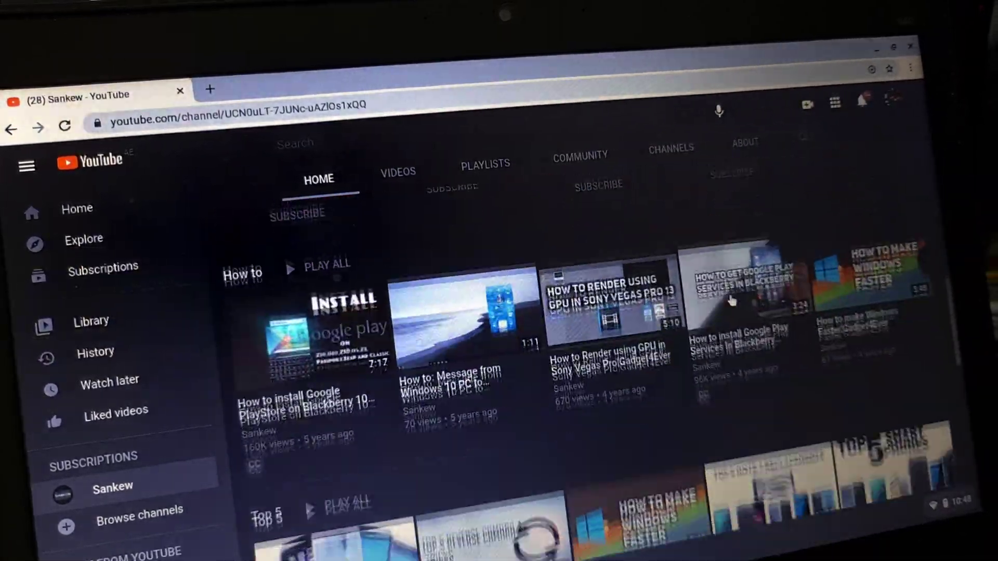
pyautogui.scroll(-3, 733, 302)
pyautogui.scroll(-3, 729, 301)
pyautogui.scroll(-3, 729, 300)
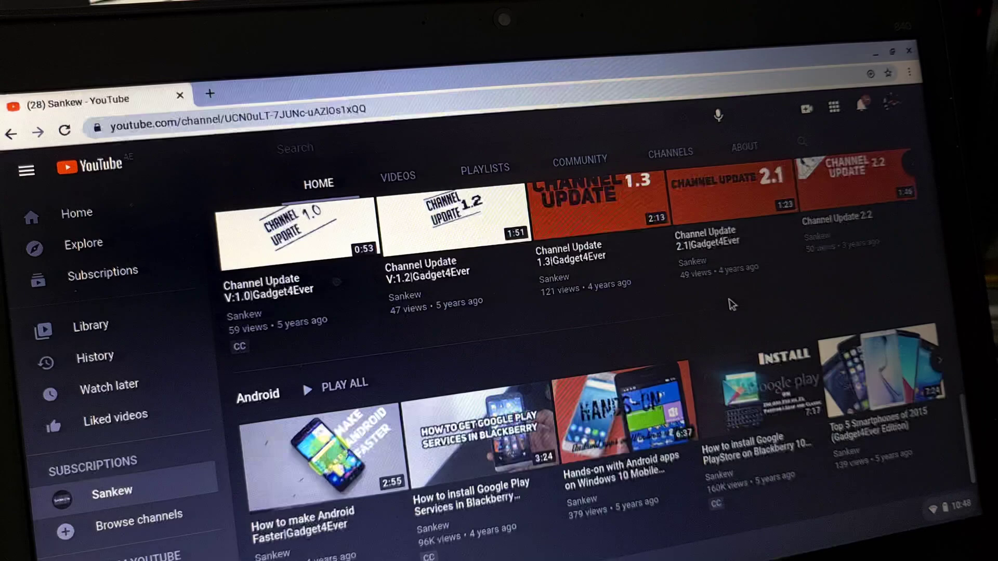
pyautogui.scroll(5, 733, 308)
pyautogui.scroll(4, 733, 307)
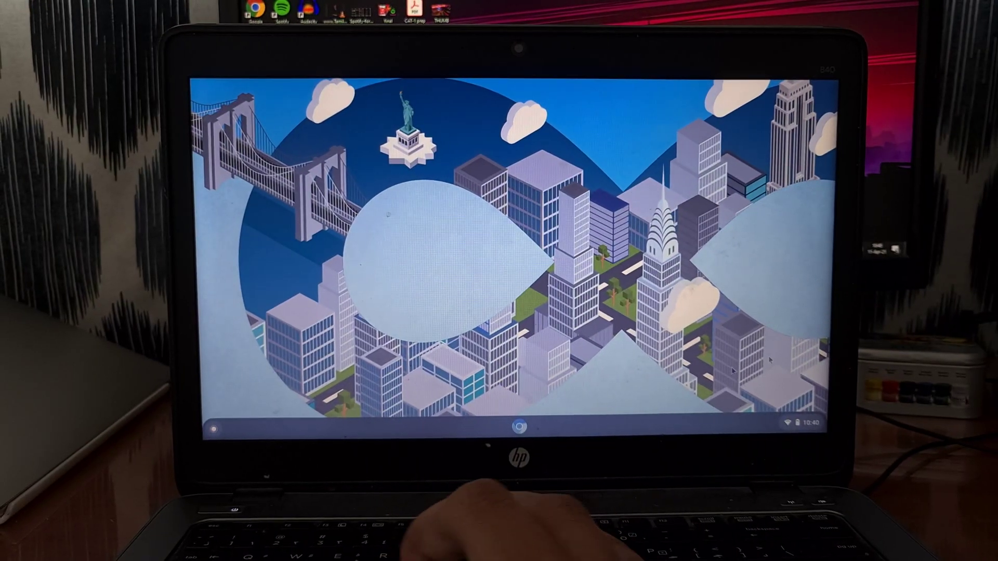
pyautogui.click(528, 427)
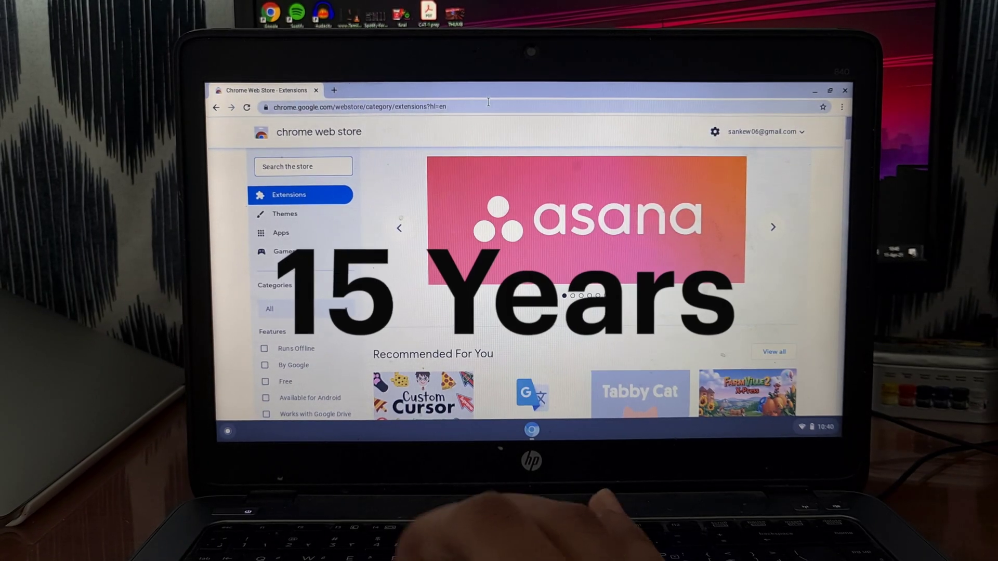
pyautogui.hotkey('ctrl', 'l')
pyautogui.write('utube.com/watch?v=cW1KJf7JKgl')
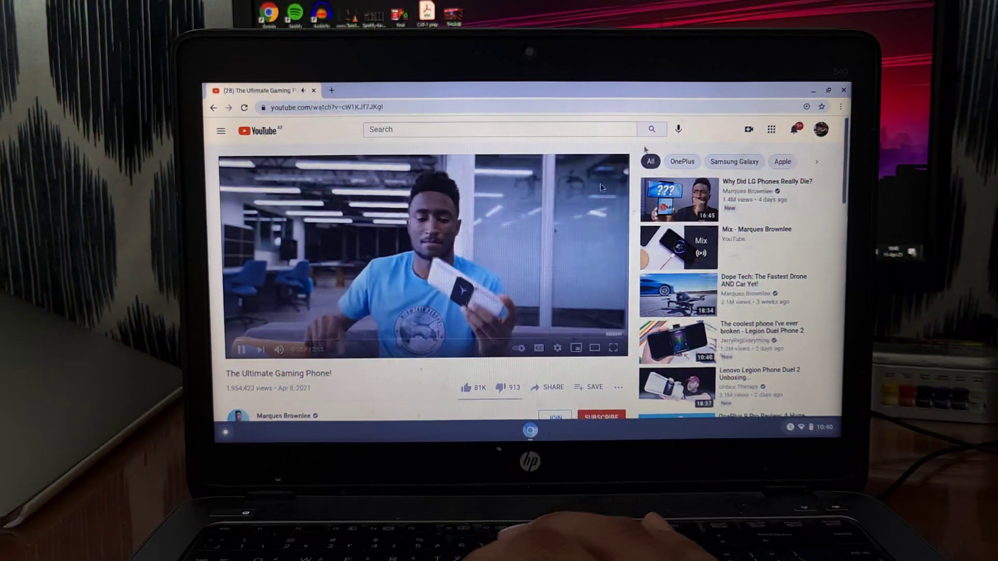
# Close the browser and open CloudReady's Settings from the full app launcher
pyautogui.click(845, 91)
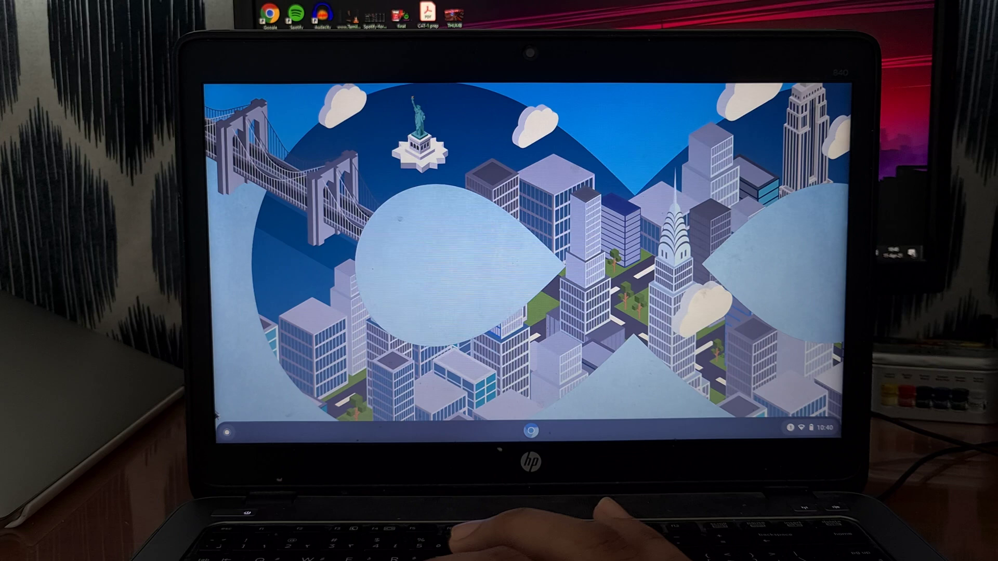
pyautogui.click(229, 434)
pyautogui.press('shift+super')
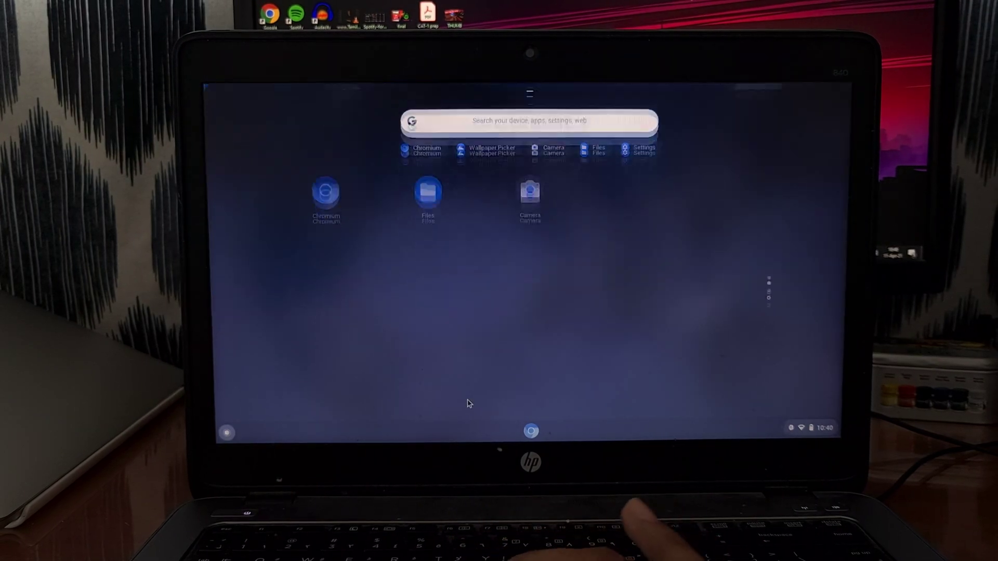
pyautogui.scroll(-3, 523, 292)
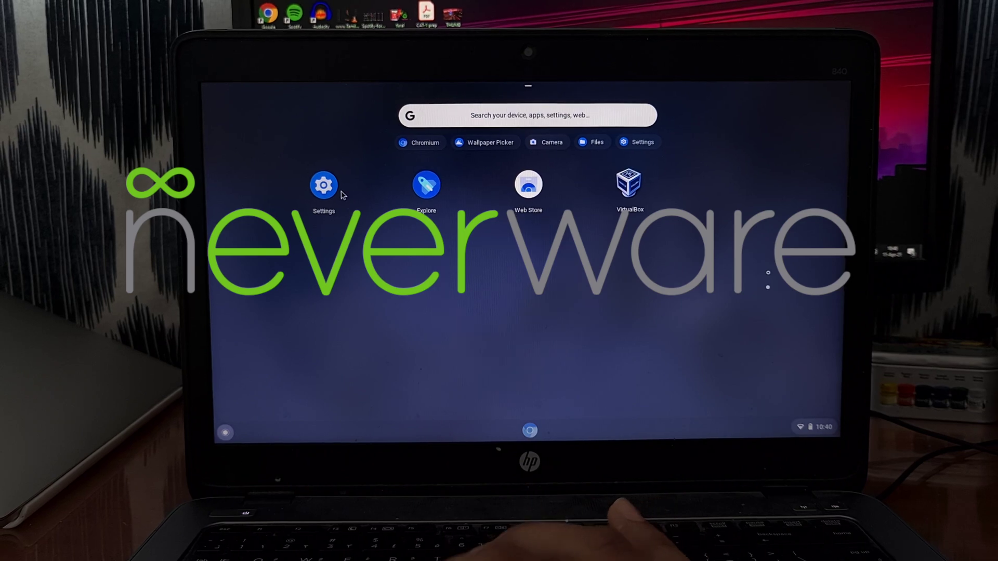
pyautogui.click(324, 185)
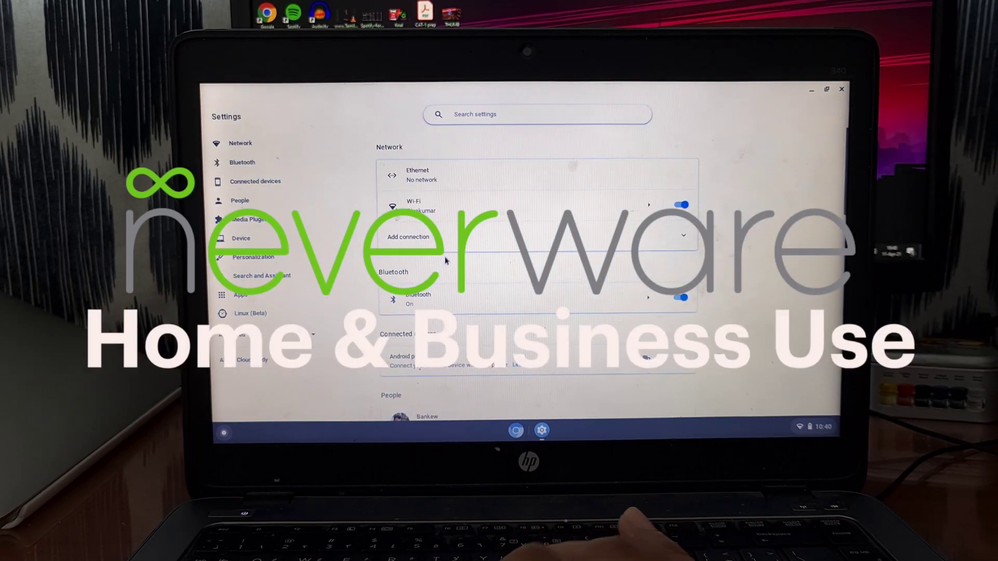
pyautogui.scroll(-5, 445, 312)
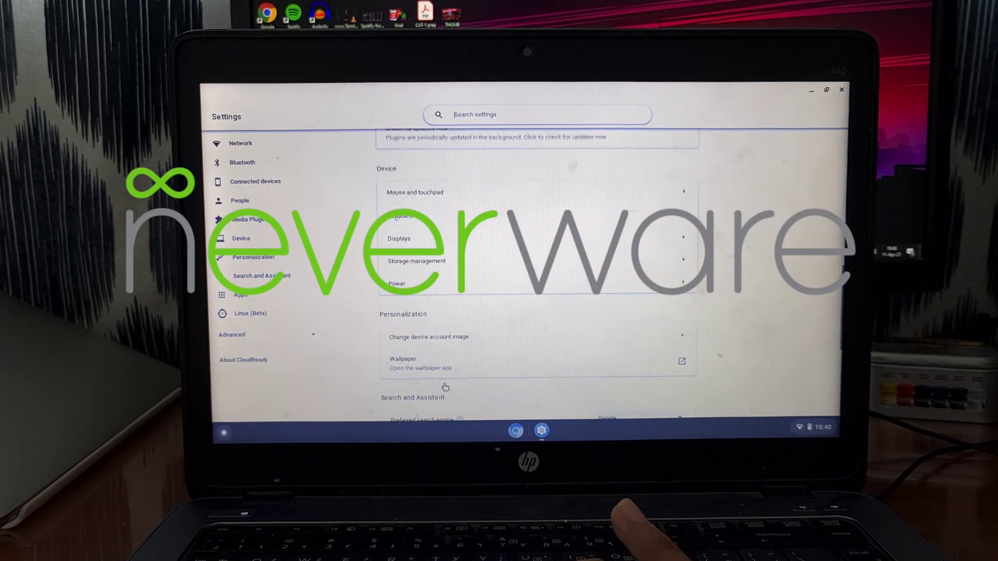
pyautogui.scroll(-5, 445, 386)
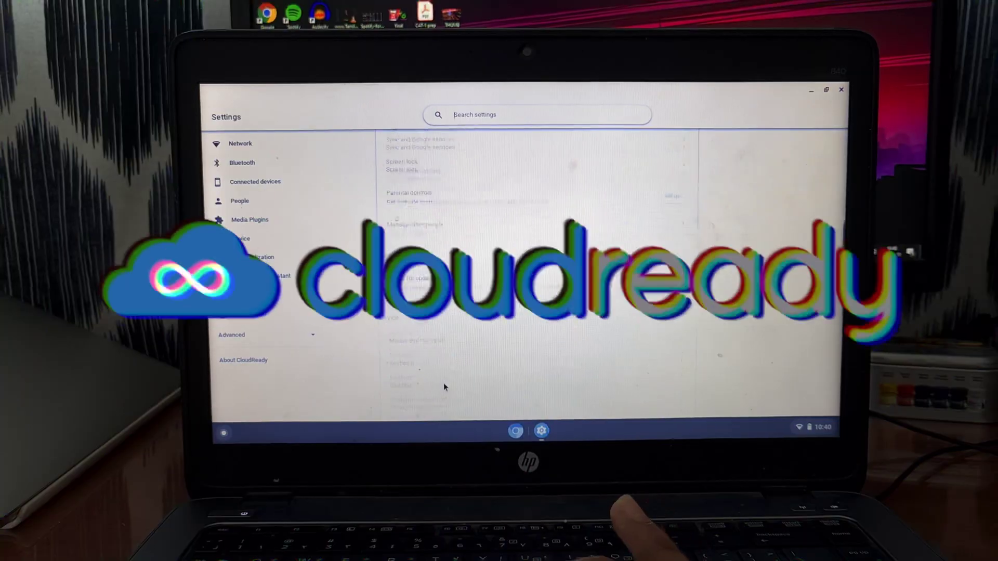
pyautogui.scroll(10, 446, 384)
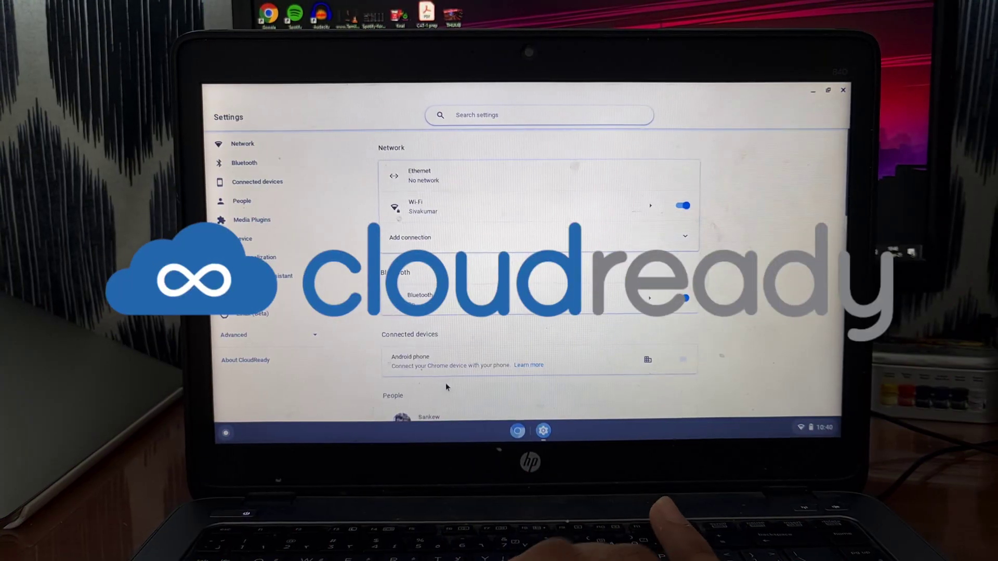
# Browse the Connected devices, Bluetooth and Device settings sections
pyautogui.click(257, 182)
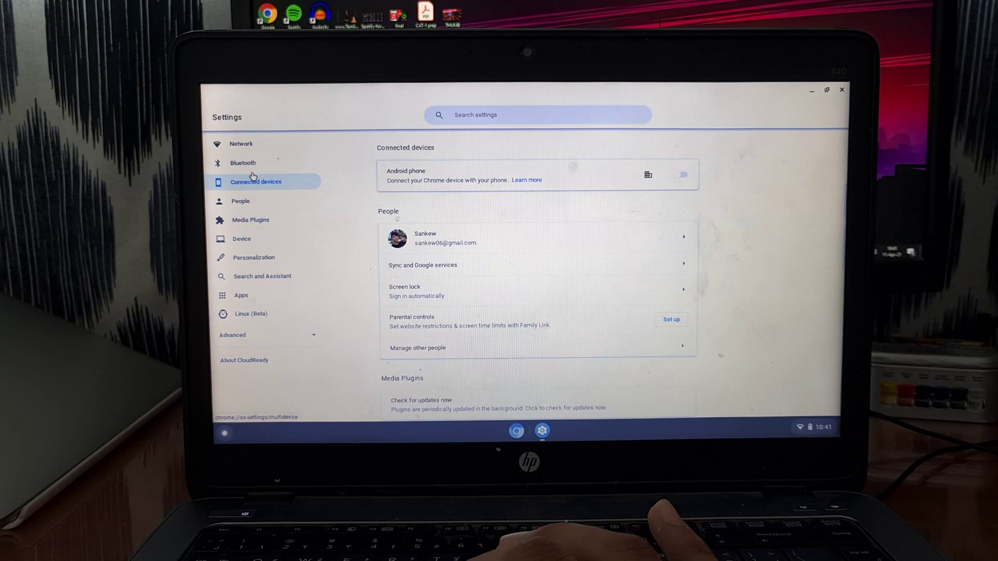
pyautogui.click(252, 166)
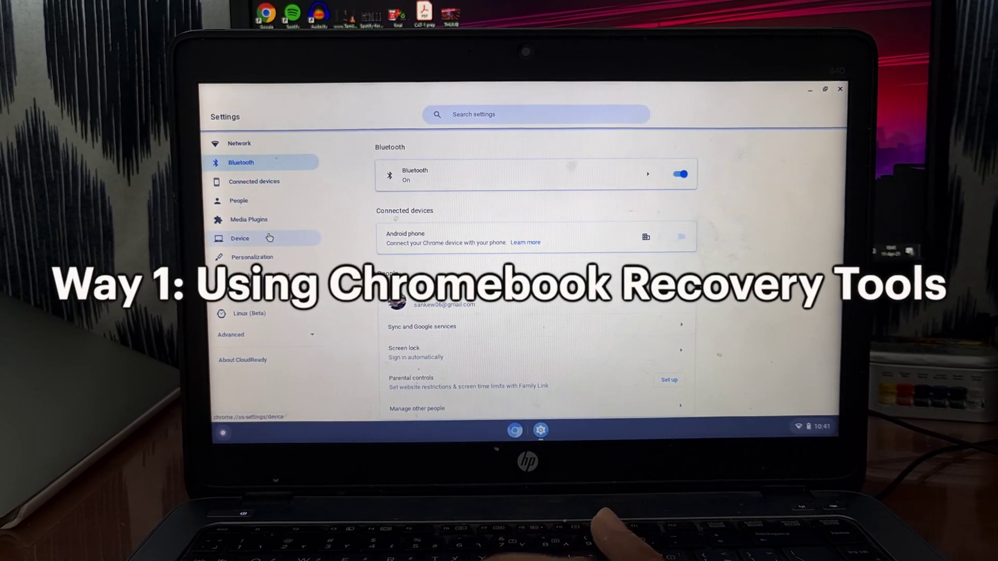
pyautogui.click(265, 238)
pyautogui.scroll(-5, 421, 250)
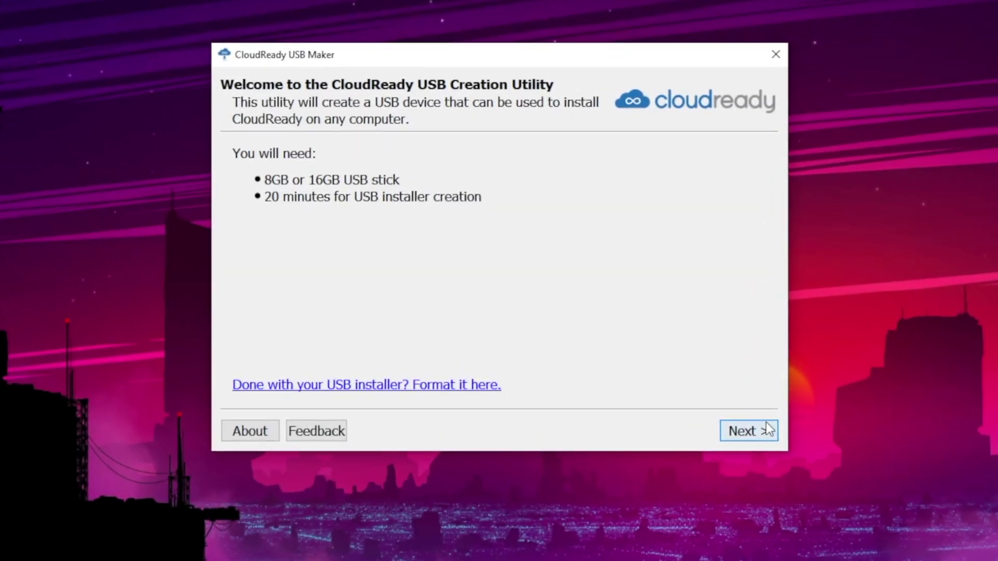
# Launch the downloaded CloudReady USB Maker installer
pyautogui.click(765, 425)
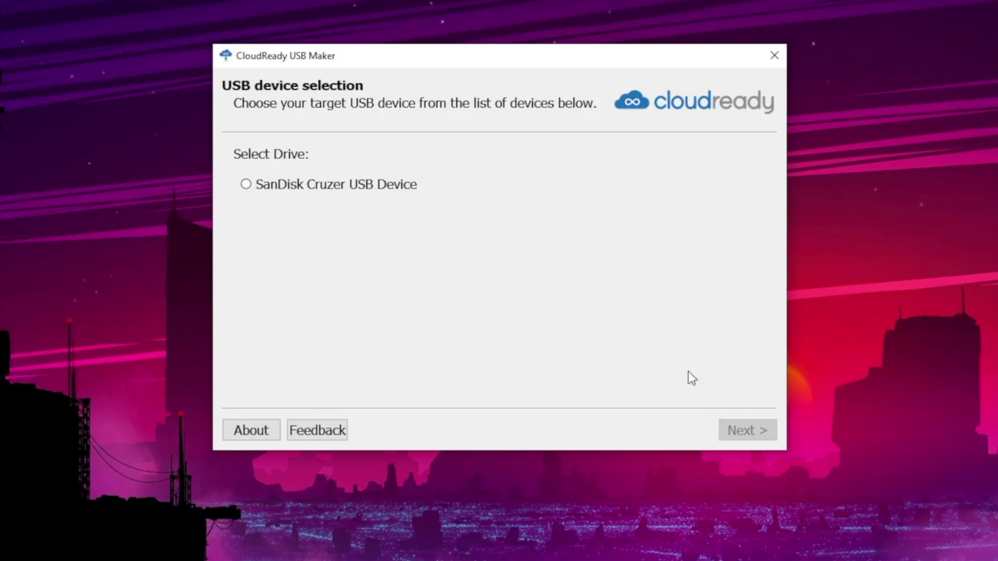
# Choose the SanDisk Cruzer USB drive as the target and start building the installer
pyautogui.click(392, 188)
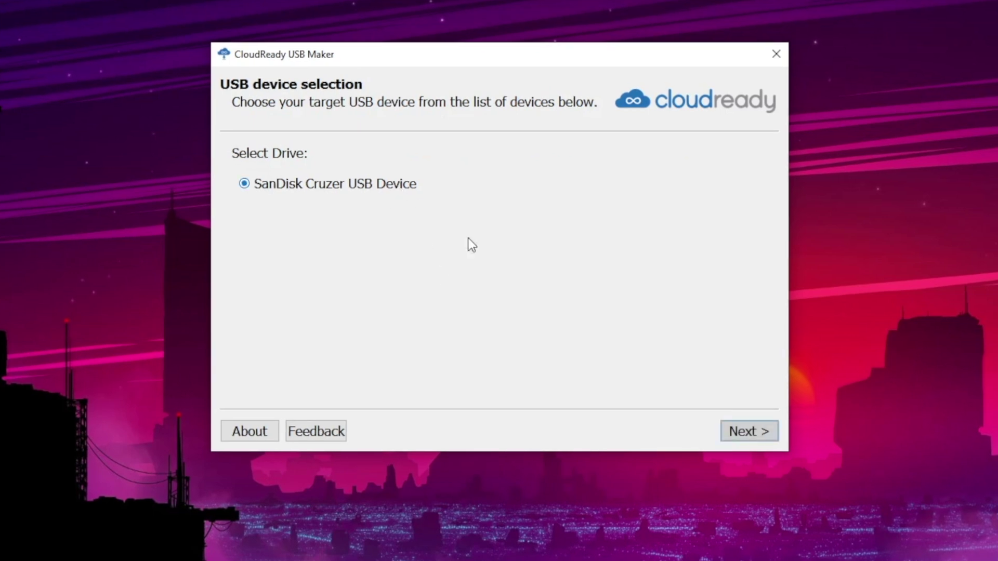
pyautogui.click(752, 434)
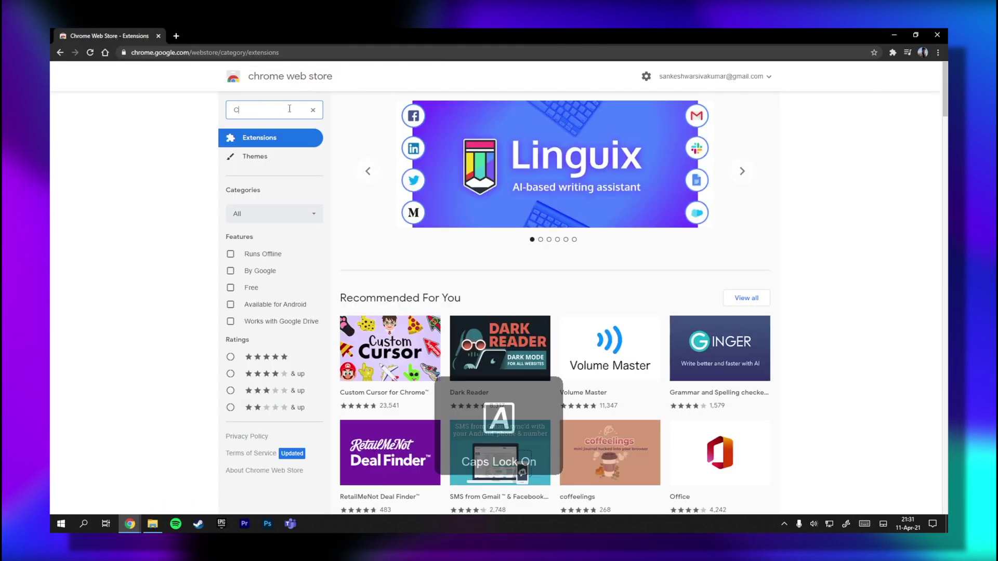
pyautogui.write('hromebook')
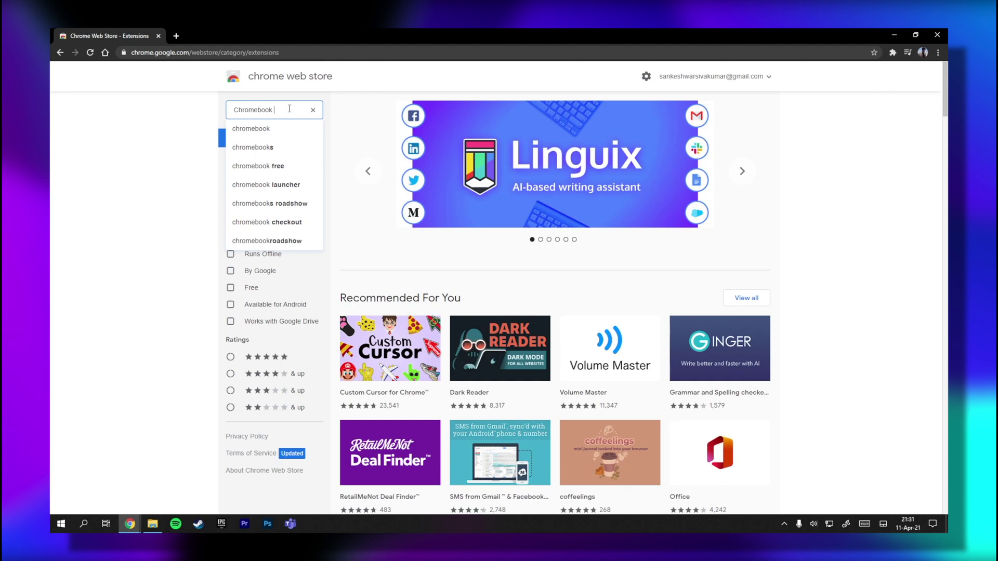
# Search the Chrome Web Store for Chromebook Recovery and open its listing
pyautogui.press('capslock')
pyautogui.write('REC')
pyautogui.press('Return')
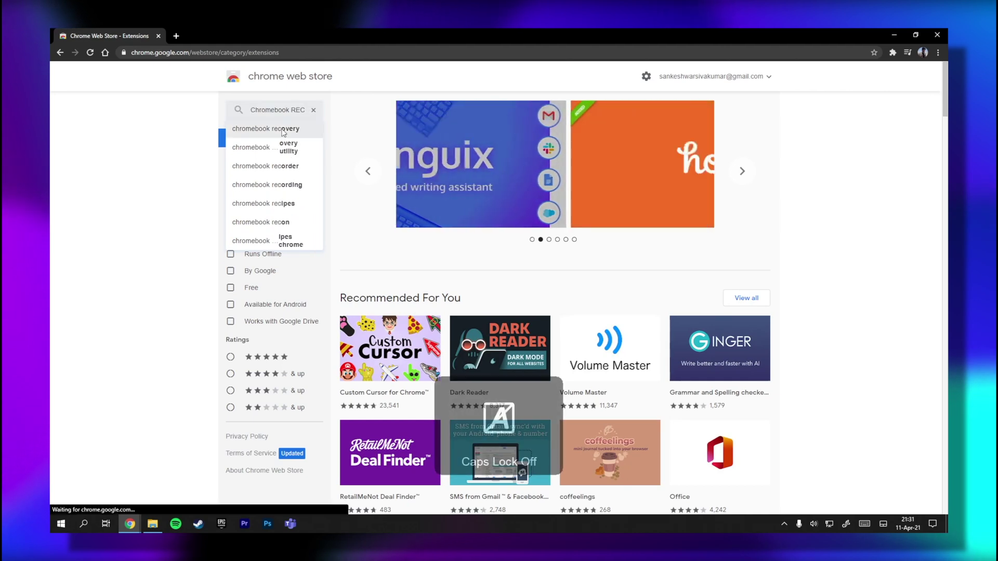
pyautogui.click(577, 140)
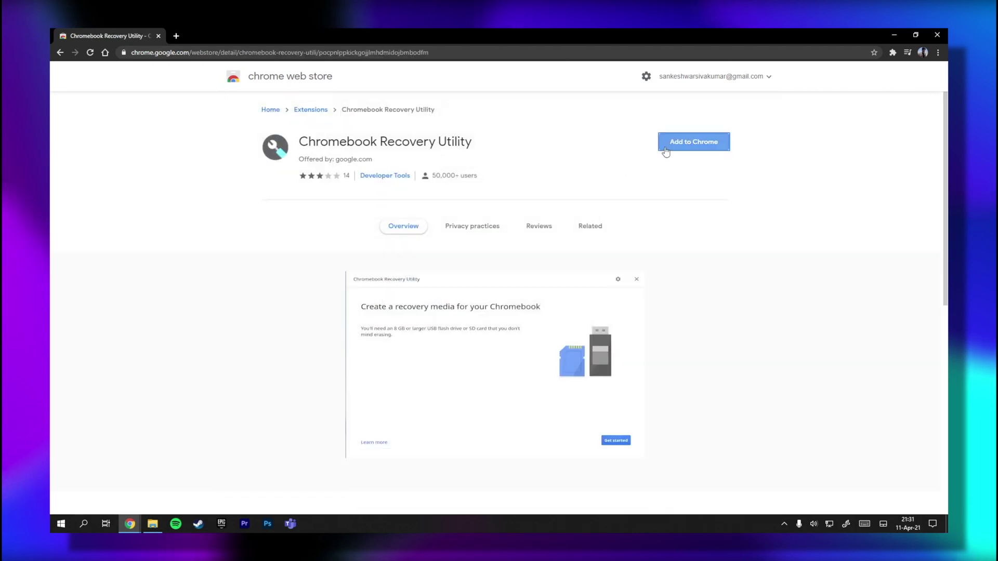
# Add the Chromebook Recovery Utility extension to Chrome and launch it
pyautogui.click(666, 148)
pyautogui.click(518, 144)
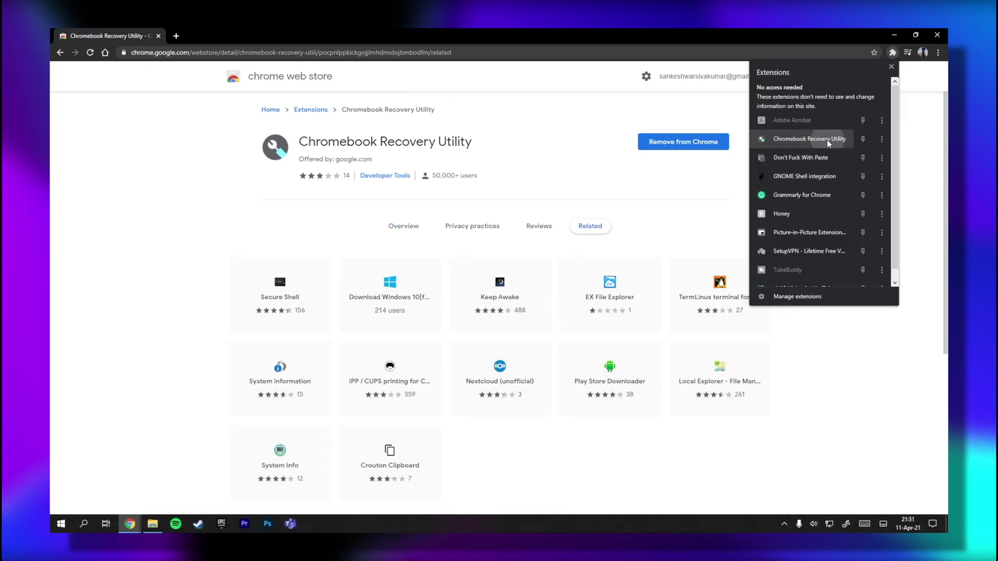
pyautogui.click(810, 139)
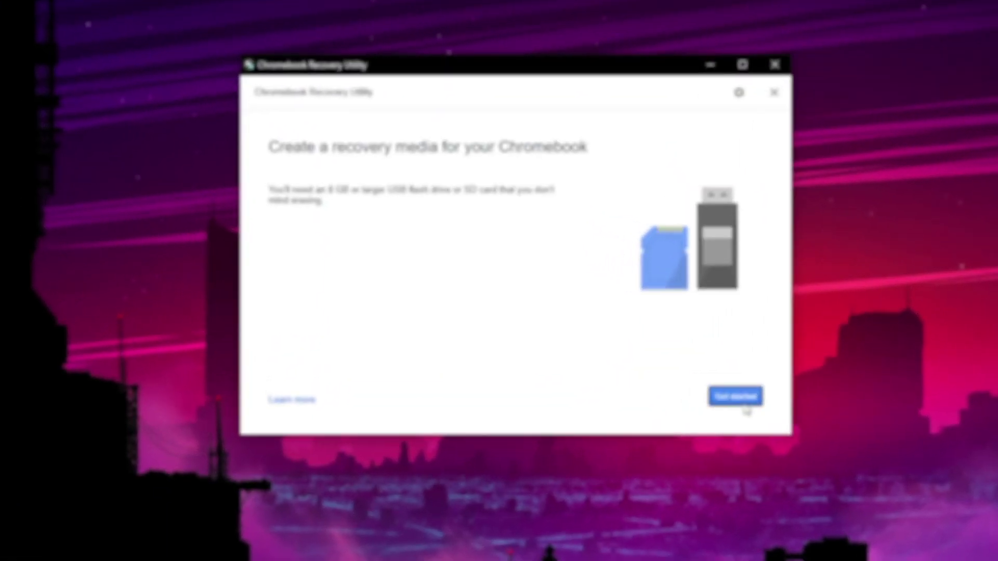
# Load cloudready-free-87.4.31-64bit.zip as a local image and write it to the 15 GB UDisk
pyautogui.click(737, 398)
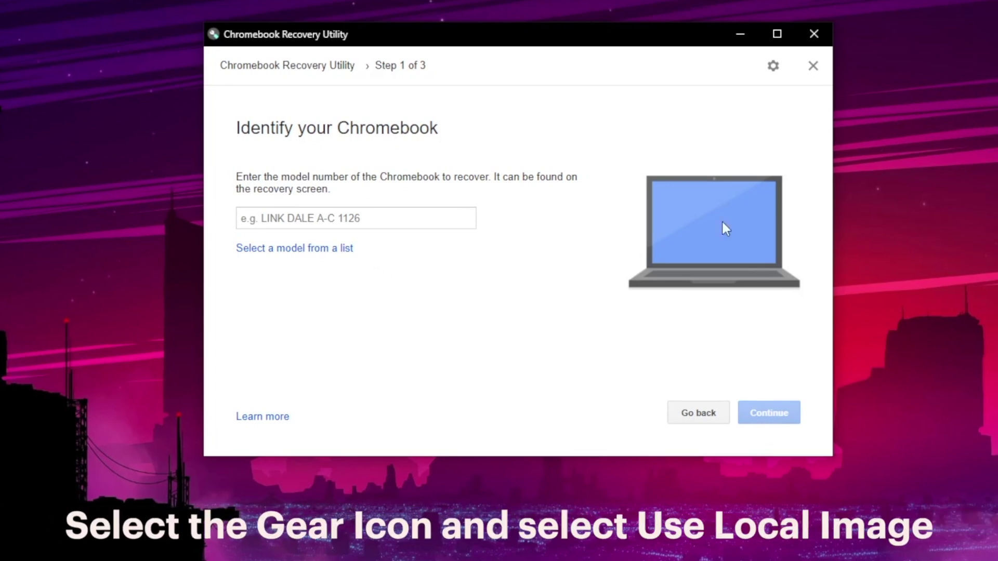
pyautogui.click(713, 414)
pyautogui.click(773, 65)
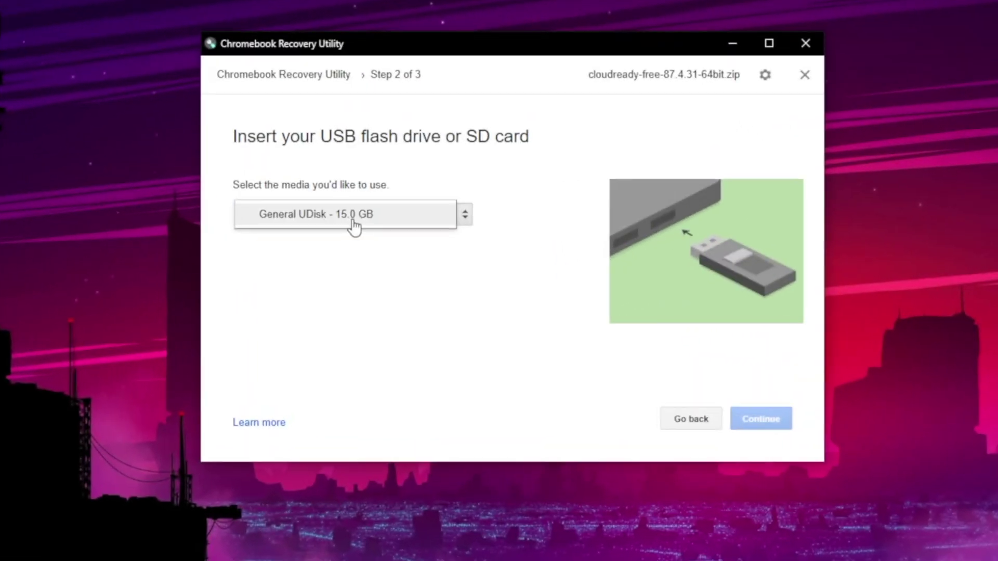
pyautogui.click(763, 420)
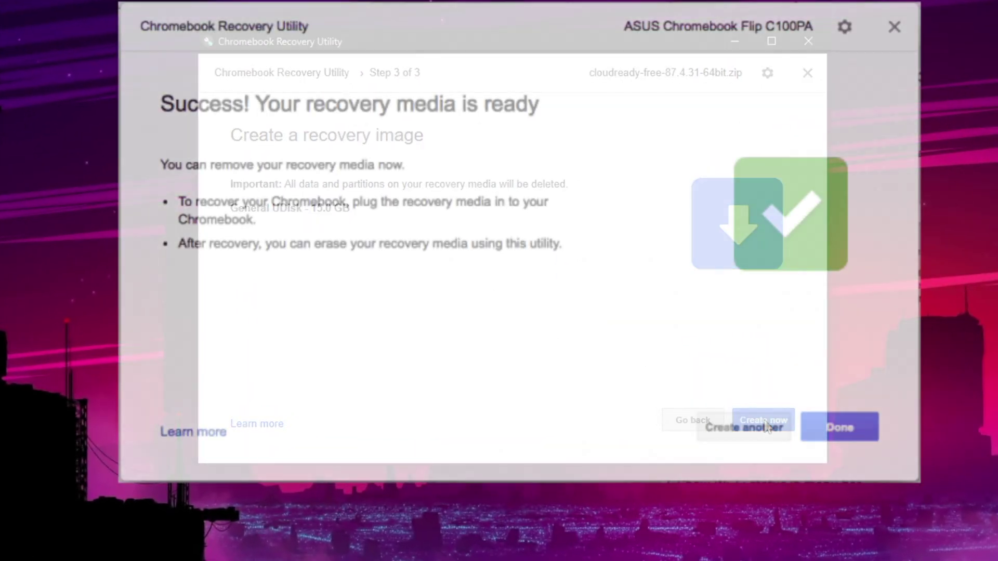